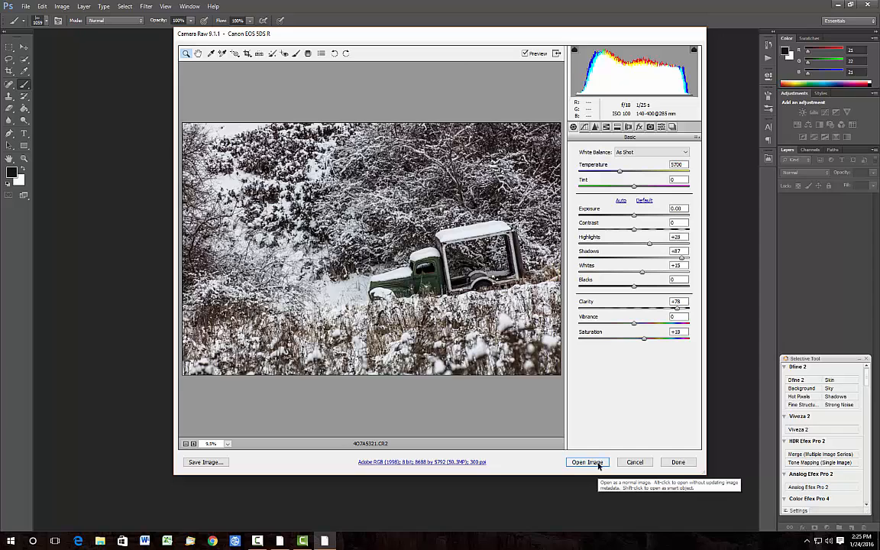
- Open the raw truck photo from Camera Raw and apply Dfine 2 noise reduction with the automatic method
left_click(587, 463)
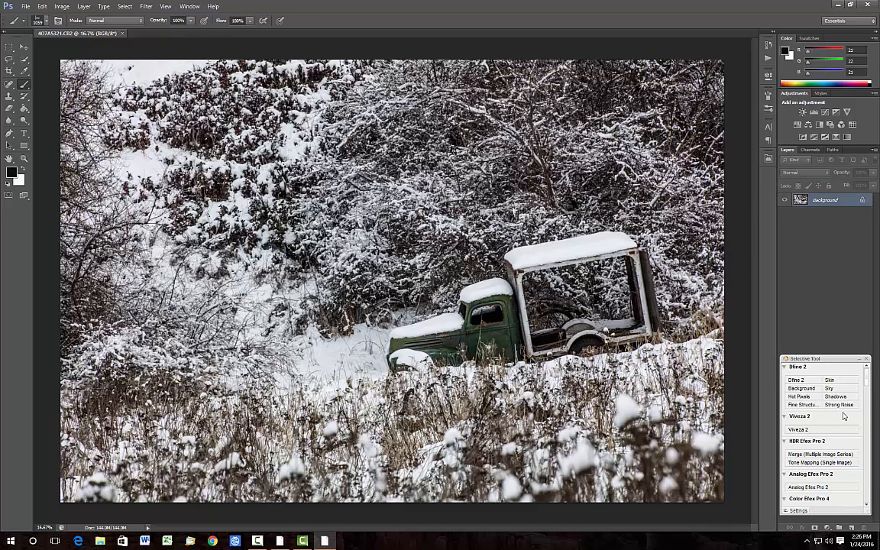
left_click(795, 382)
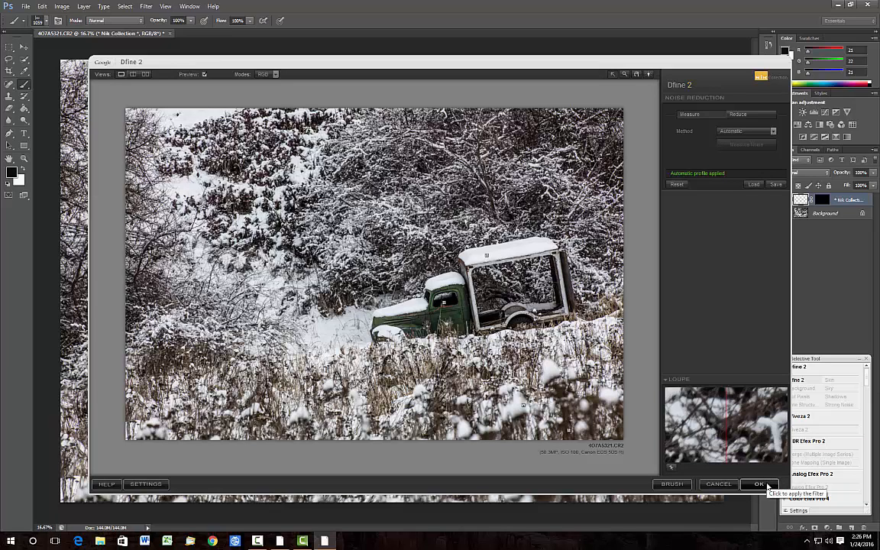
left_click(760, 485)
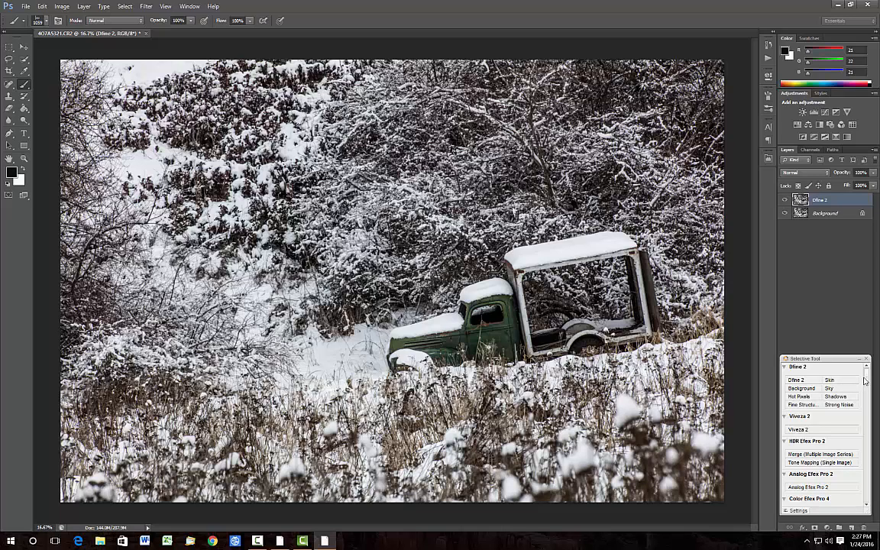
- Start the Color Efex Pro 4 Pro Contrast filter and set Dynamic Contrast to 44% and Correct Contrast to 14%
left_click_drag(866, 380, 862, 438)
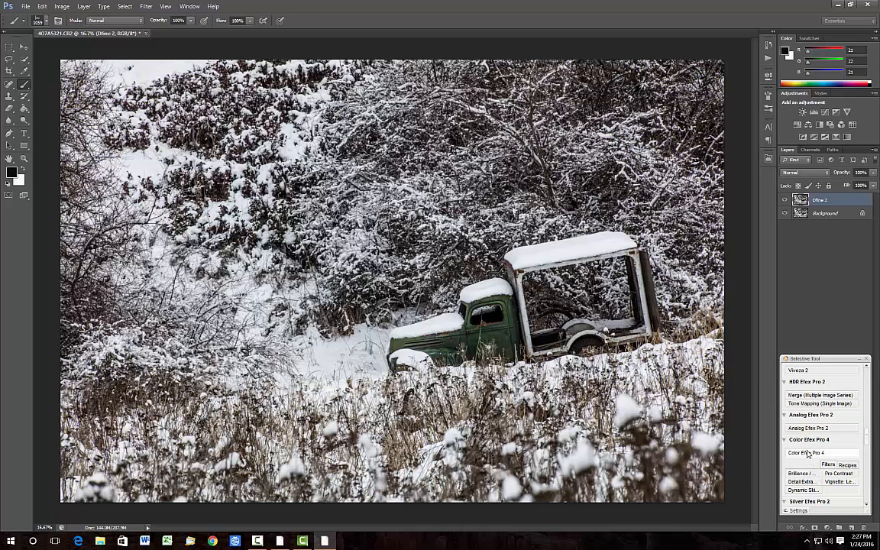
left_click(846, 478)
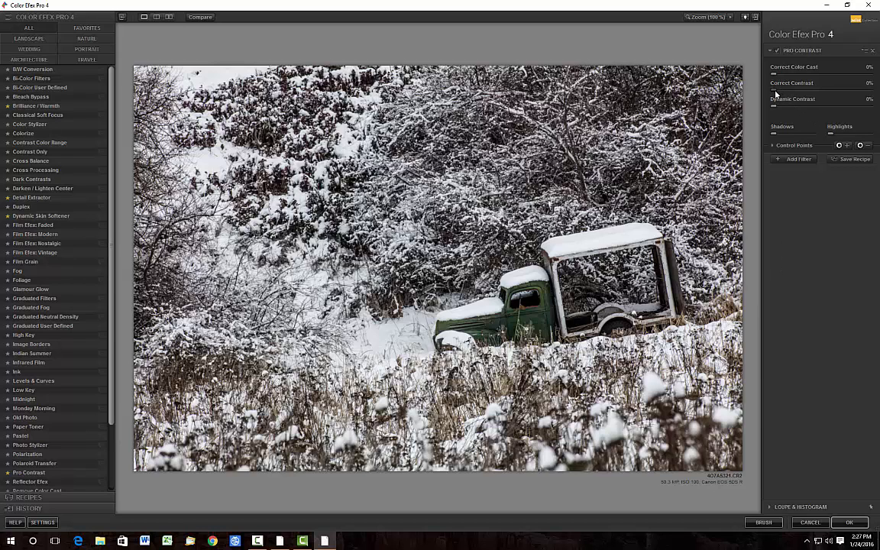
mouse_move(775, 93)
left_mouse_down()
mouse_move(801, 98)
mouse_move(777, 95)
left_mouse_up()
left_click_drag(786, 96, 814, 113)
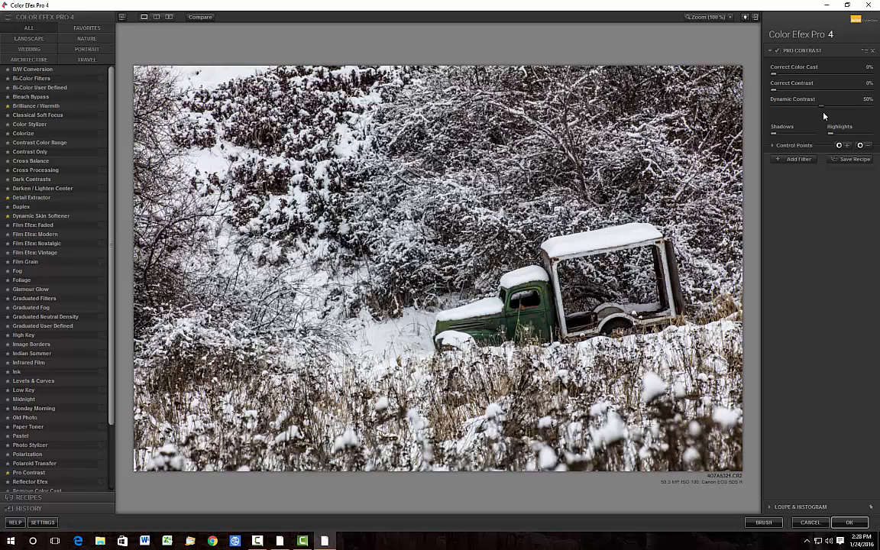
left_click_drag(820, 117, 819, 117)
left_click_drag(770, 90, 787, 94)
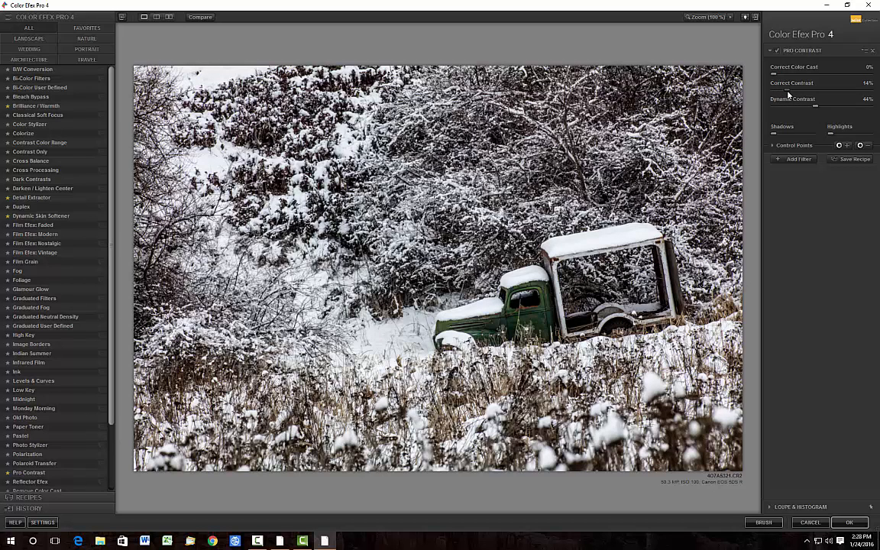
- Add a Detail Extractor filter with the detail amount at 33% and contrast at 23%
left_click(808, 161)
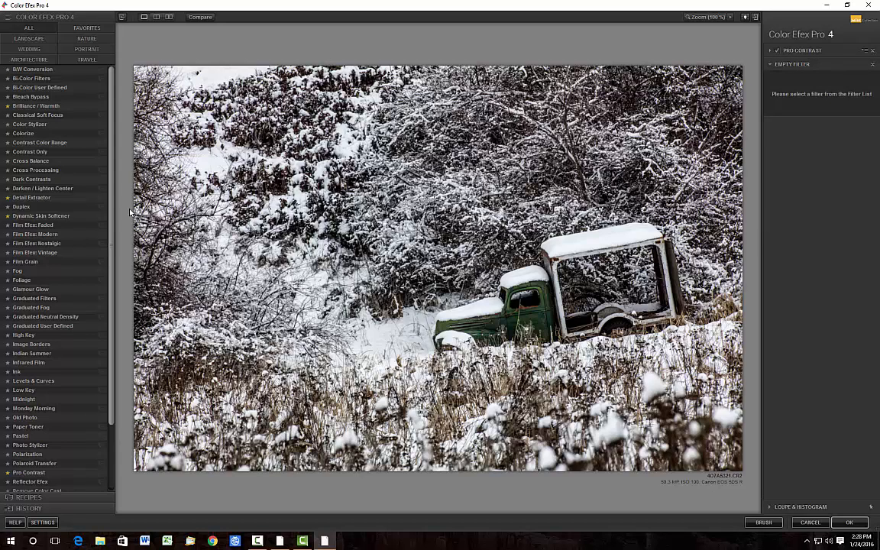
left_click(32, 197)
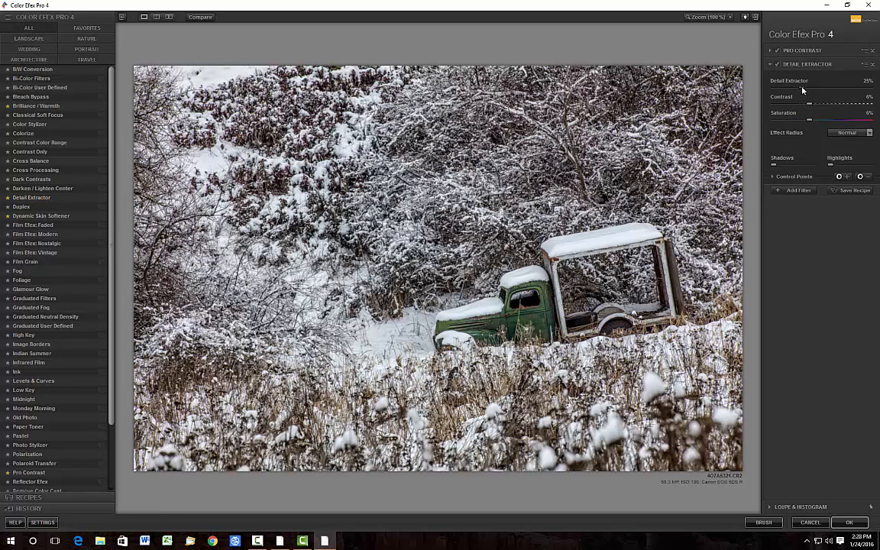
left_click_drag(810, 93, 814, 93)
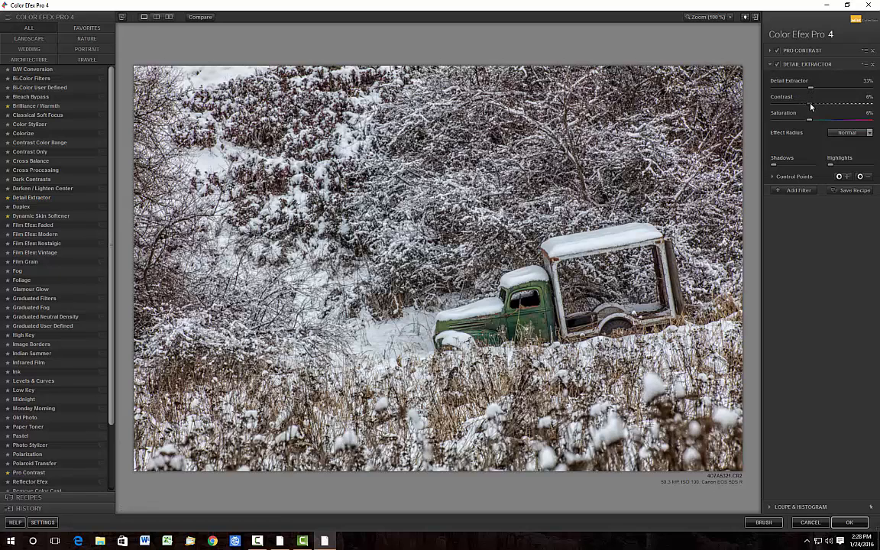
left_click_drag(818, 107, 819, 107)
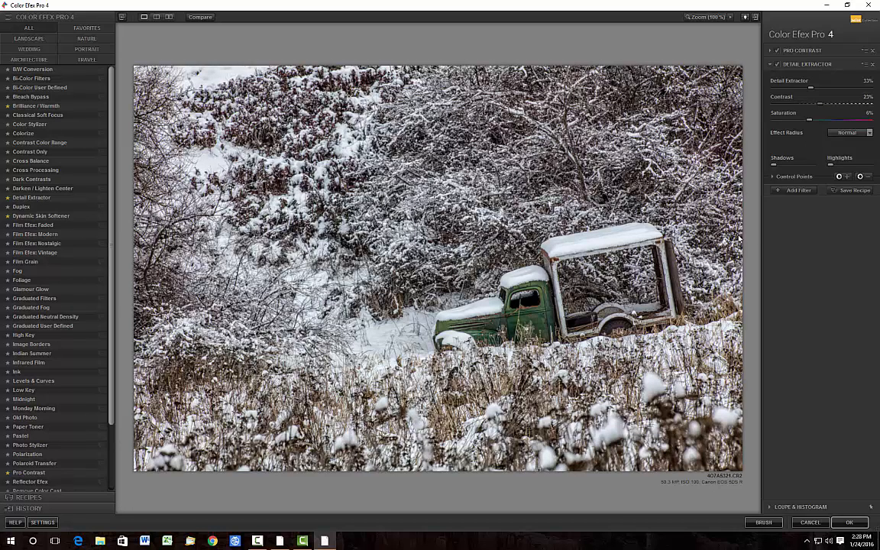
left_click(802, 192)
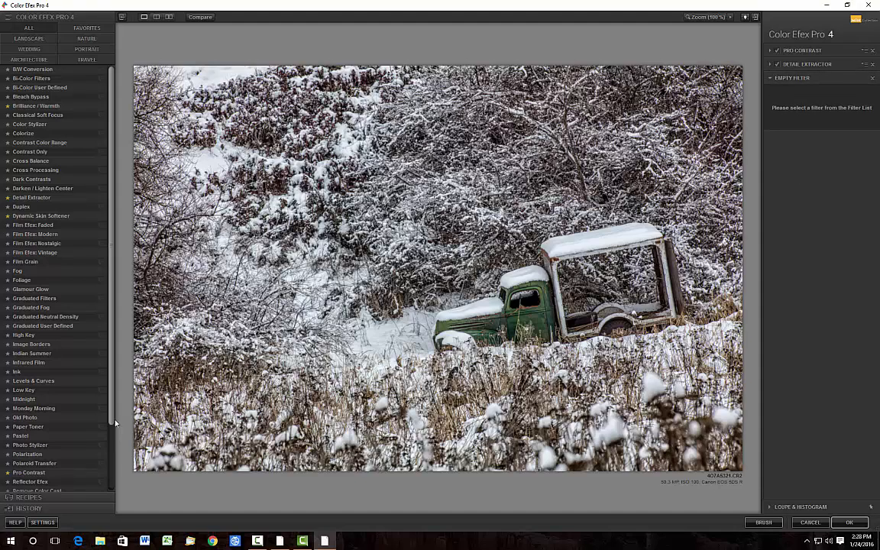
scroll(114, 423, "down", 3)
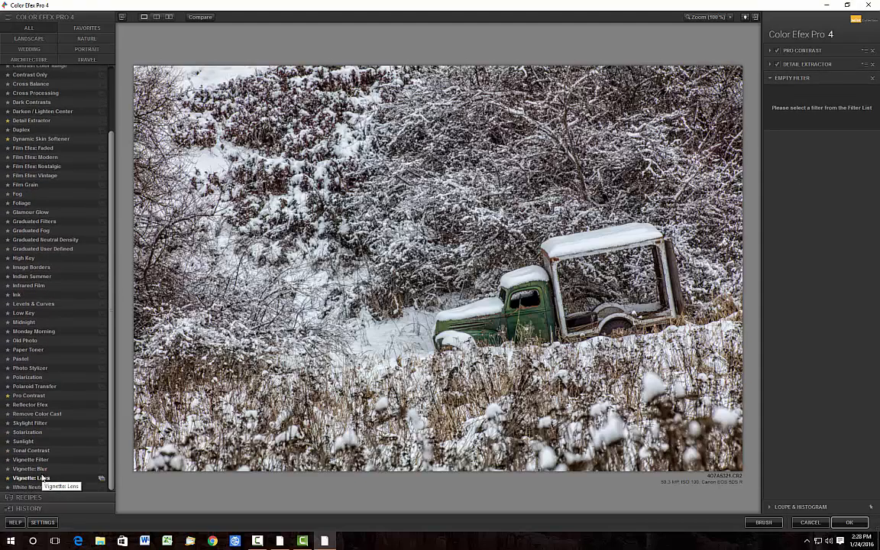
left_click(44, 479)
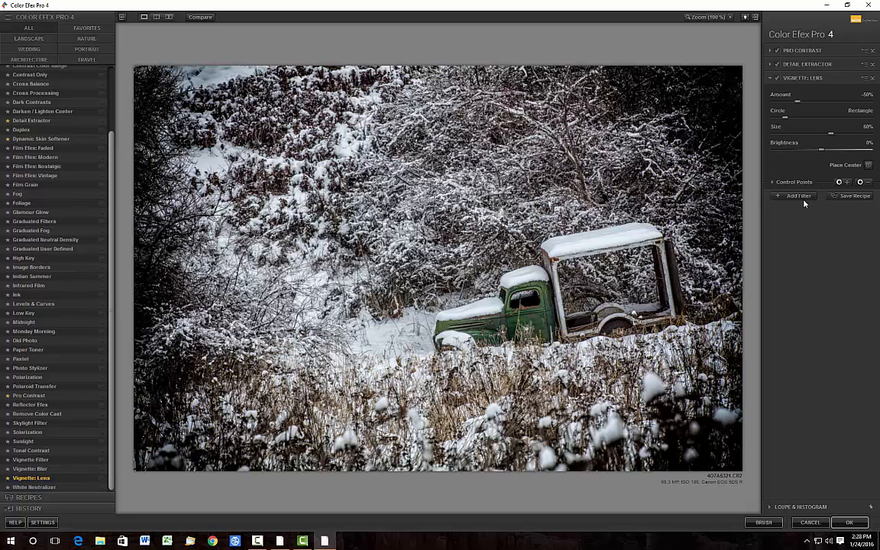
left_click(777, 78)
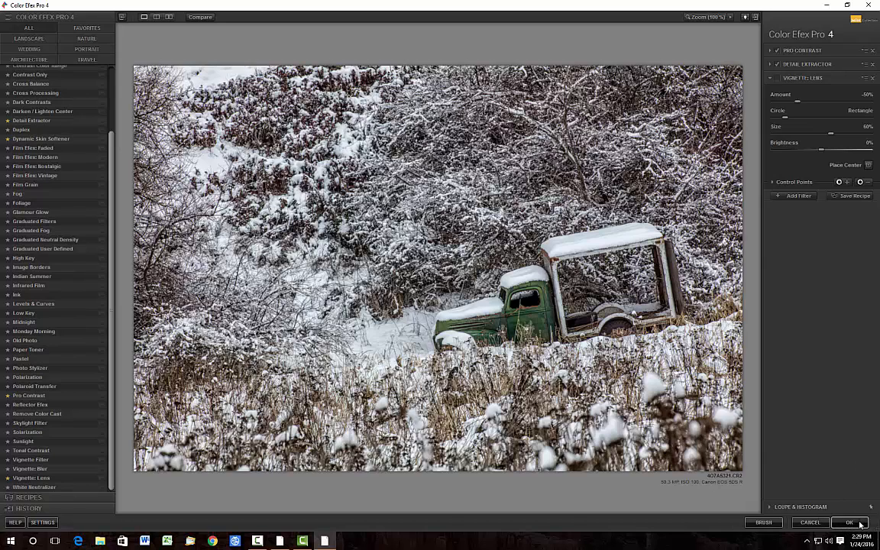
- Apply the Pro Contrast and Detail Extractor filters to the photo
left_click(861, 525)
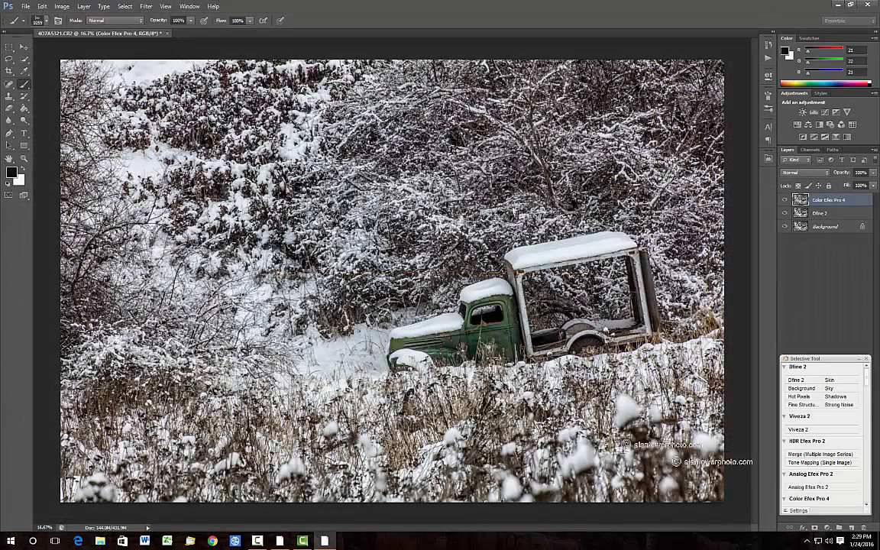
- Crop the photo tightly around the green truck, keeping some snowy brush above and grass below, and commit the crop
left_click(8, 70)
left_click_drag(63, 61, 166, 120)
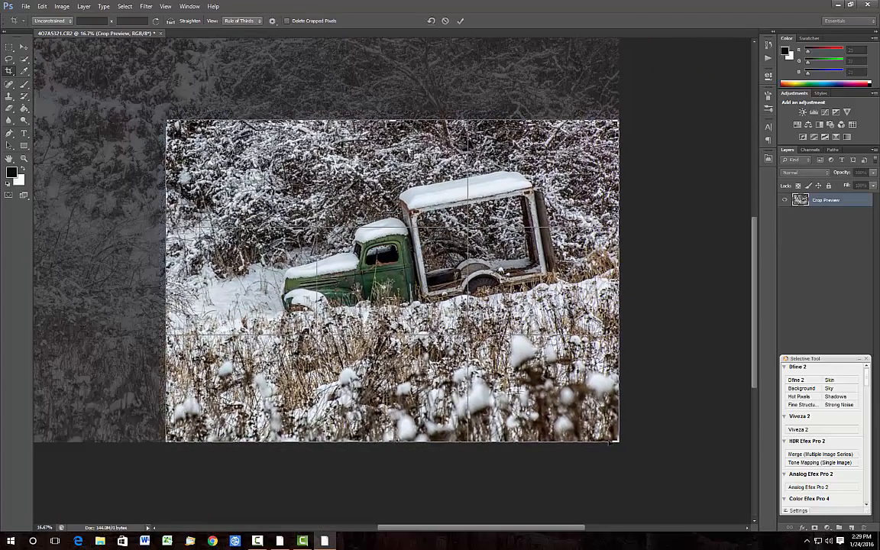
left_click_drag(619, 442, 593, 402)
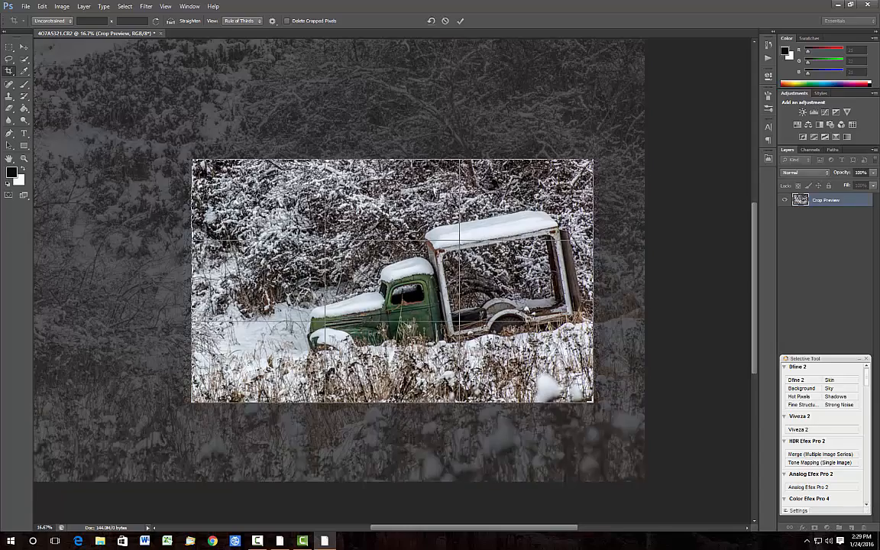
left_click_drag(191, 267, 206, 269)
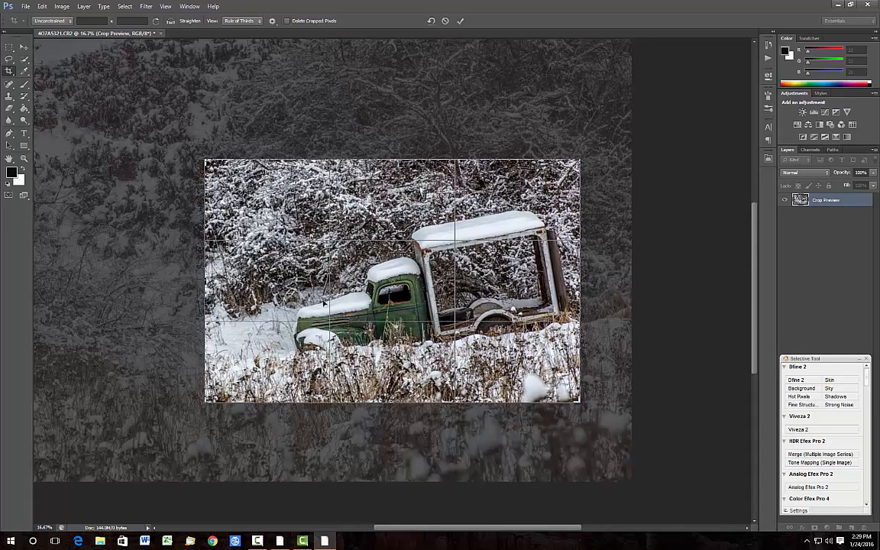
left_click_drag(424, 276, 422, 264)
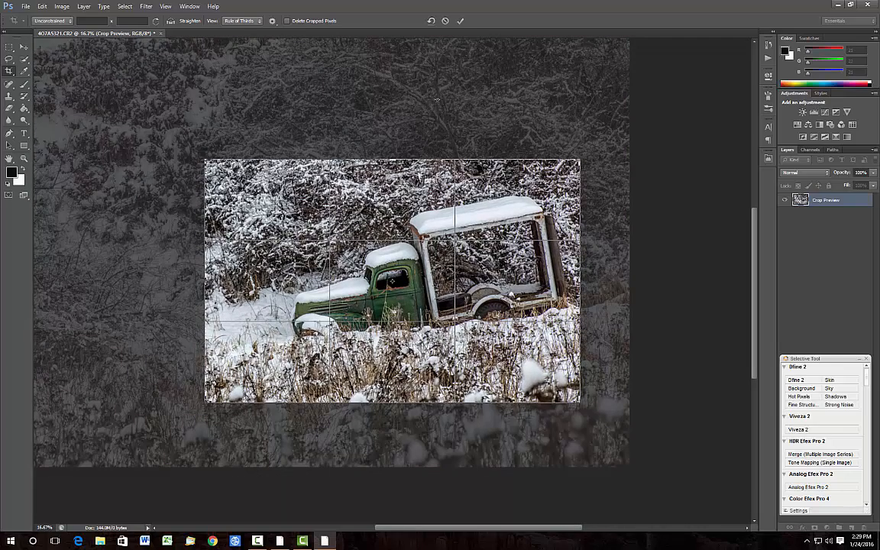
left_click(461, 23)
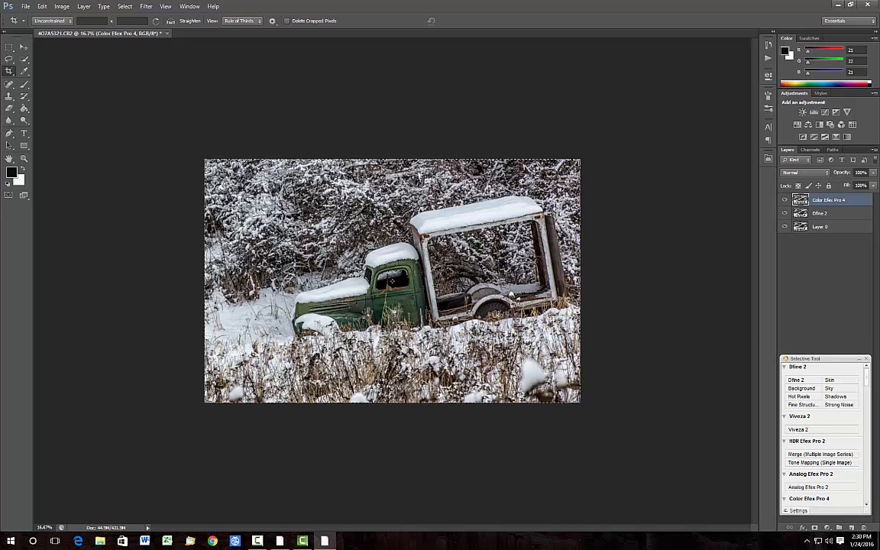
- Start the Vignette: Lens filter on the cropped photo, with the amount at 100% and the shape midway between circle and rectangle
left_click(866, 477)
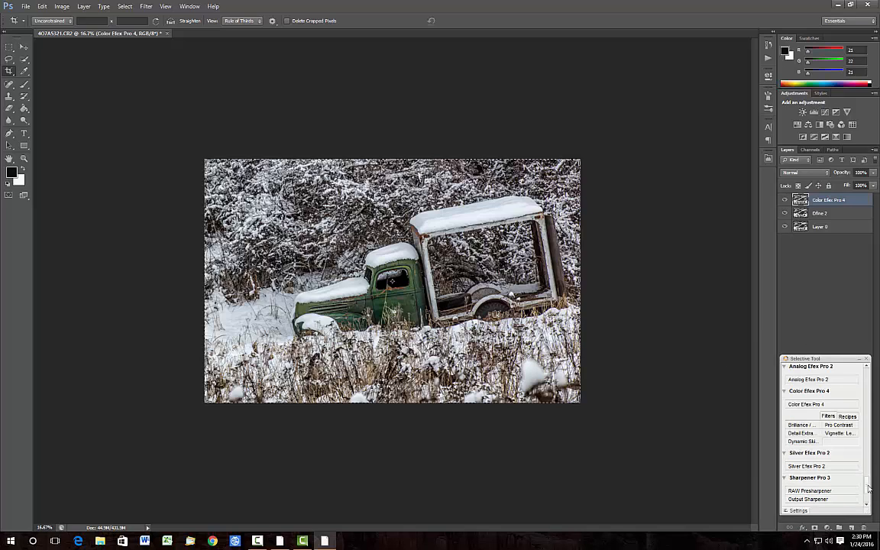
left_click(803, 442)
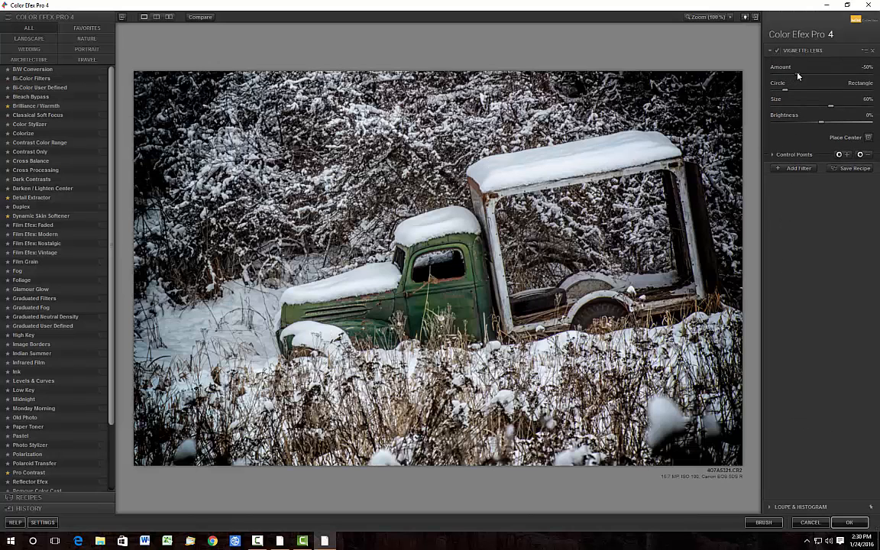
left_click_drag(798, 75, 766, 75)
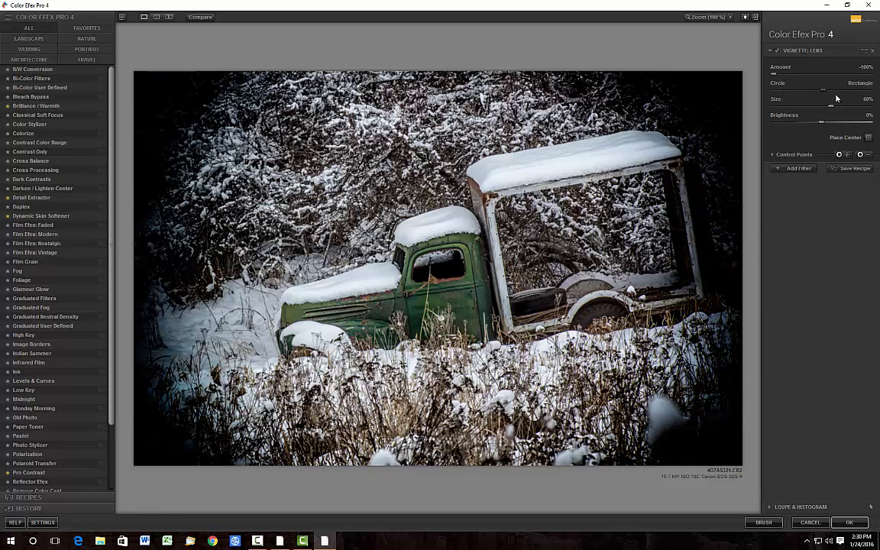
left_click_drag(836, 96, 801, 96)
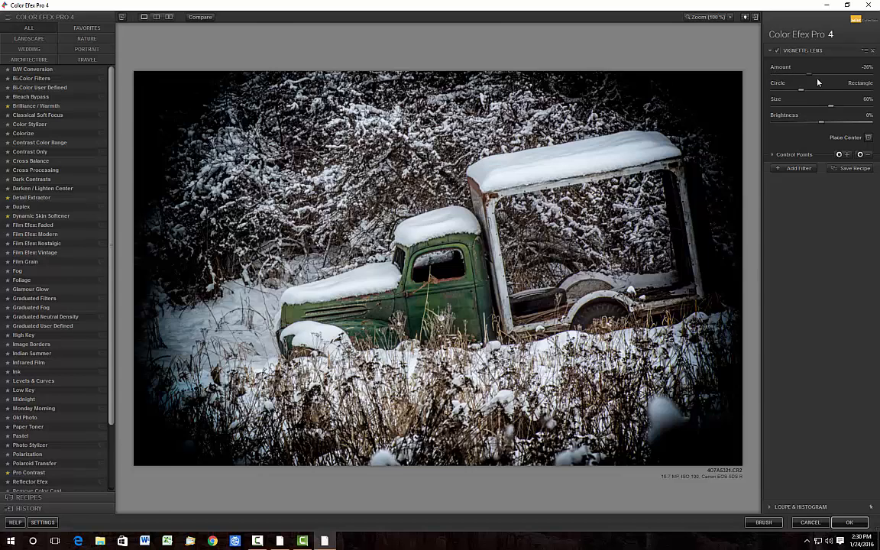
left_click_drag(774, 75, 879, 90)
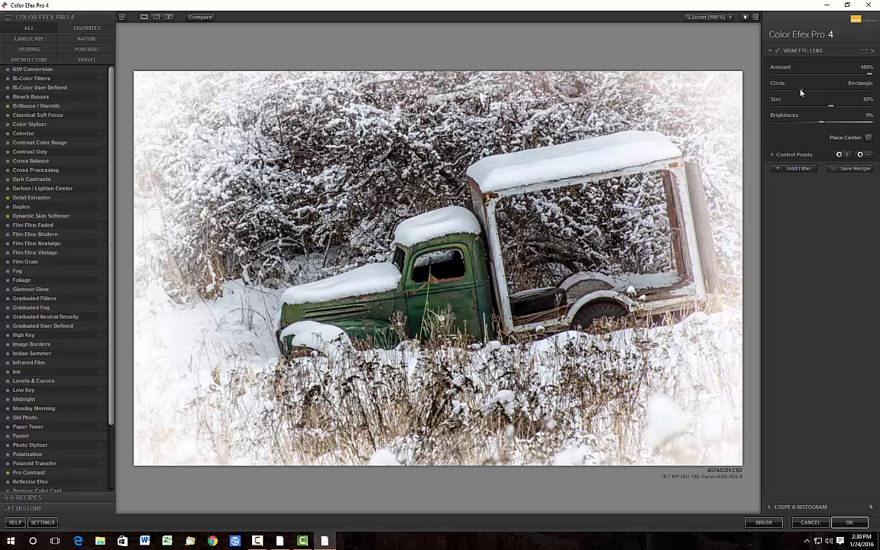
left_click_drag(805, 90, 813, 90)
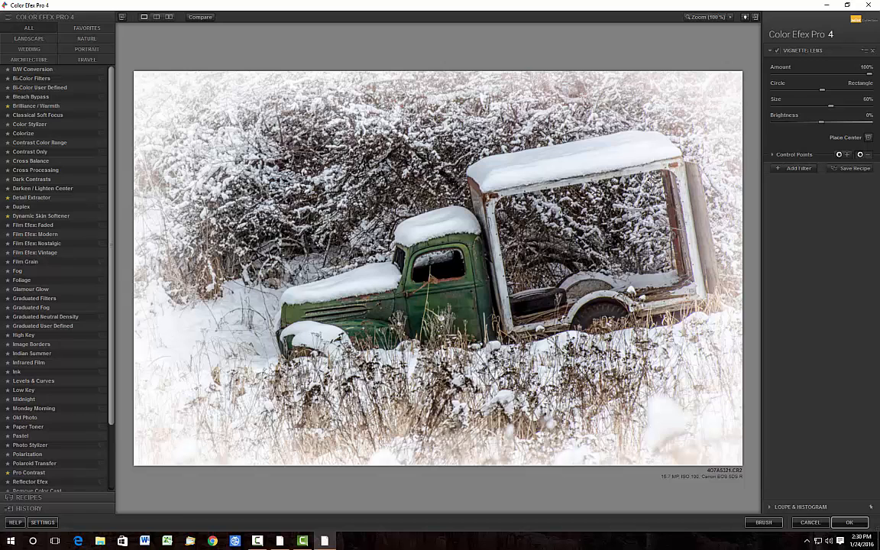
- Place a control point at the upper rear corner of the truck's box frame, reduce its radius, and apply the vignette
left_click(651, 180)
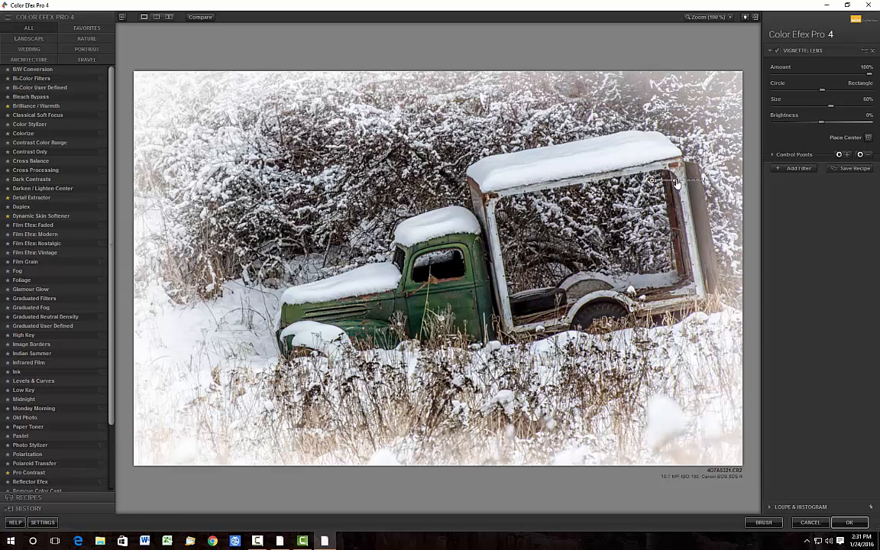
left_click_drag(677, 183, 674, 184)
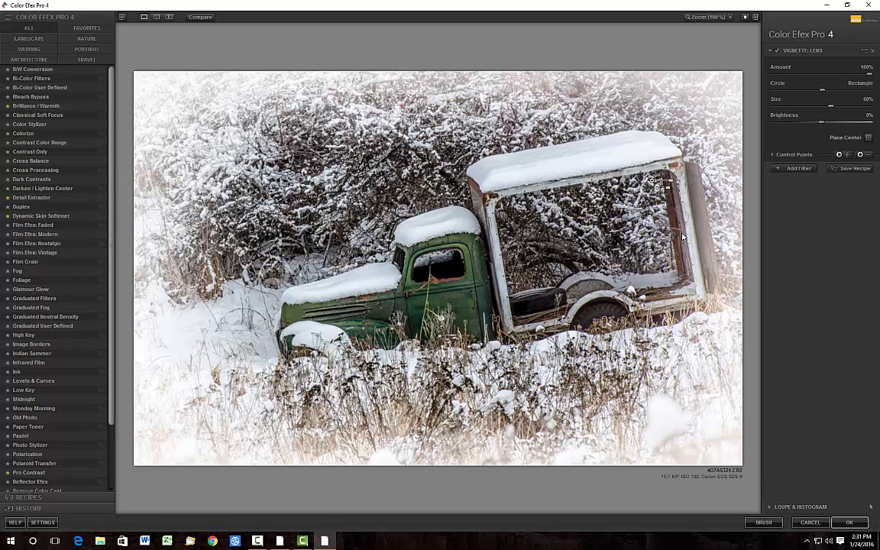
left_click(851, 523)
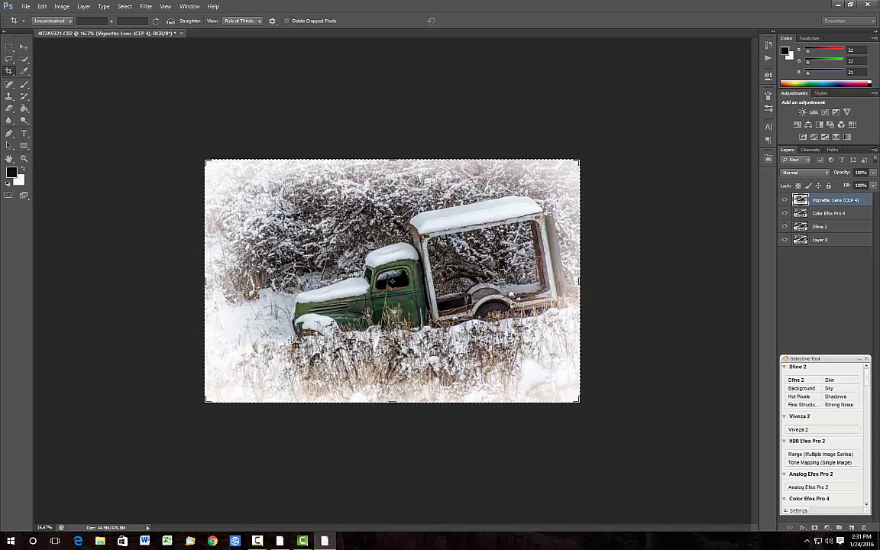
- Remove the tall grass stalk crossing the truck's door and window with the content-aware Spot Healing Brush
left_click(45, 528)
left_click_drag(47, 527, 27, 527)
type("33")
key("Return")
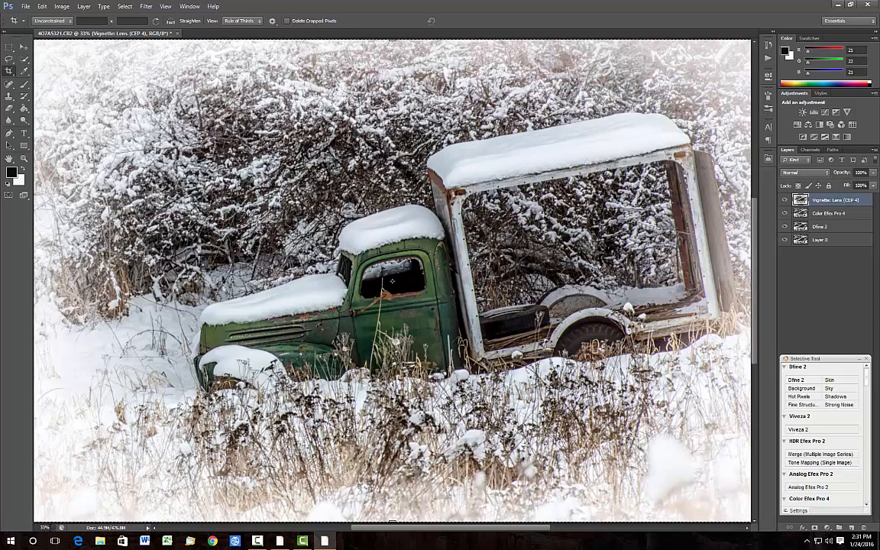
left_click_drag(47, 527, 6, 524)
type("55")
key("Return")
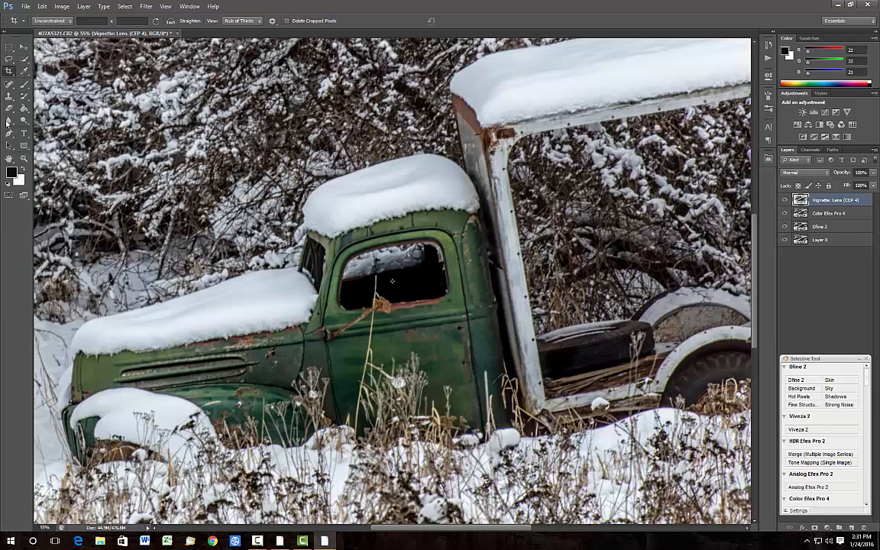
left_click(9, 83)
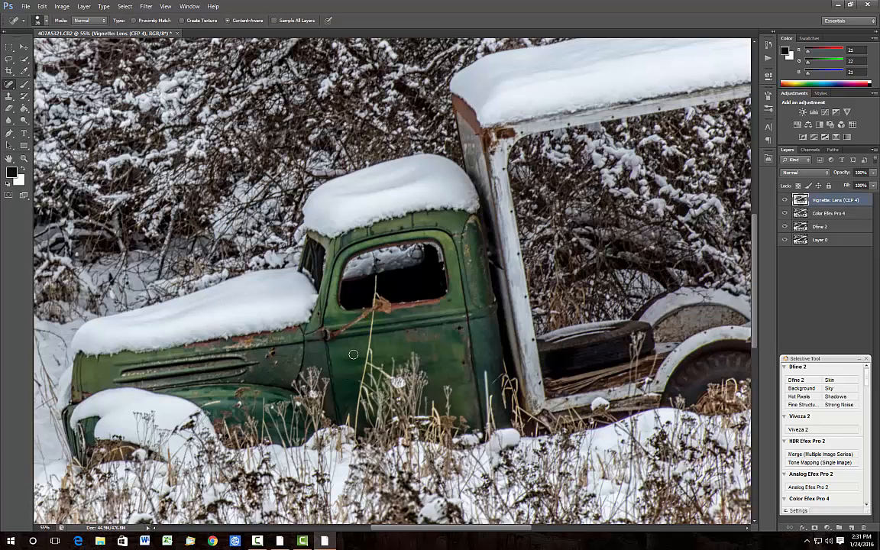
left_click_drag(363, 377, 376, 310)
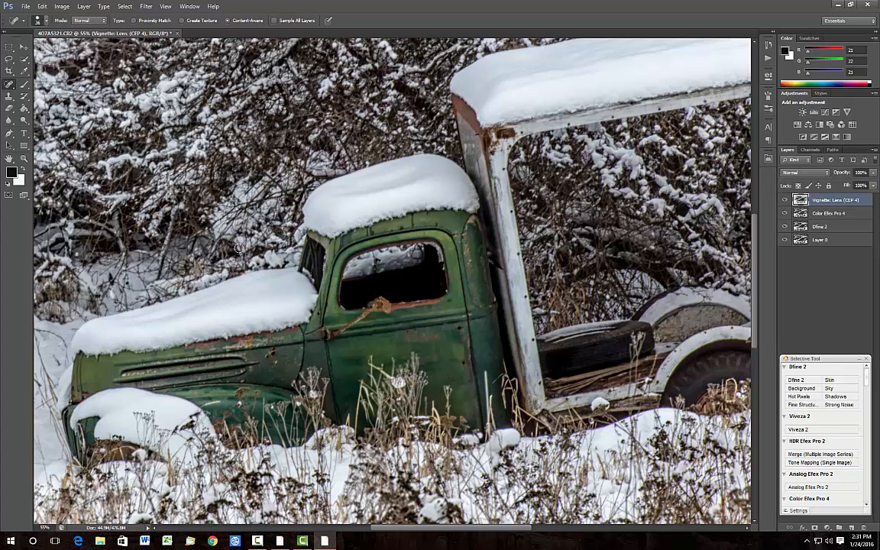
left_click(11, 94)
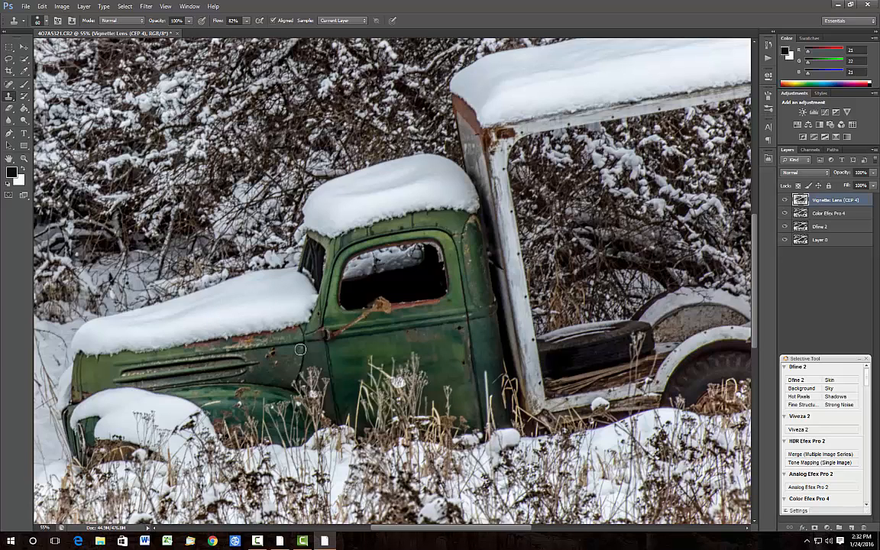
left_click(9, 84)
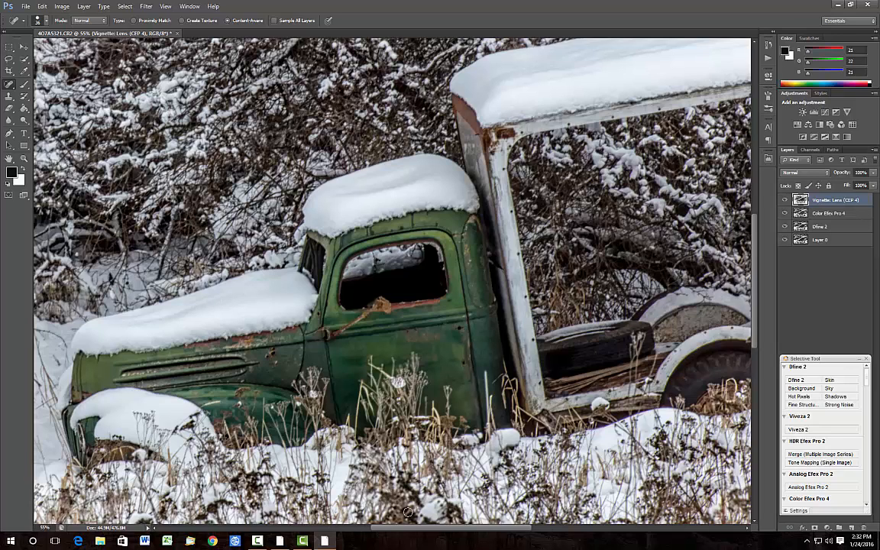
- Stamp the photographer's copyright website watermark in black at the photo's lower-left corner, using the 1059 px watermark brush preset
left_click(44, 527)
type("25")
key("Return")
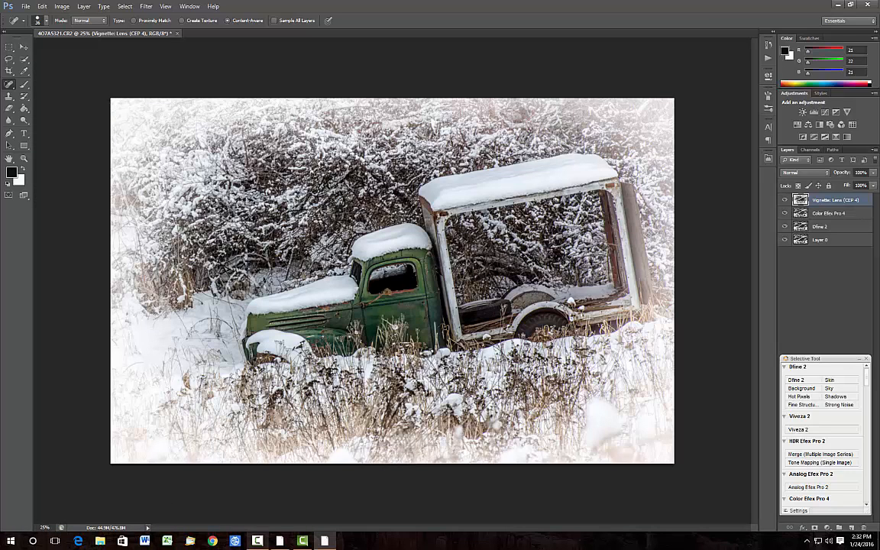
mouse_move(257, 541)
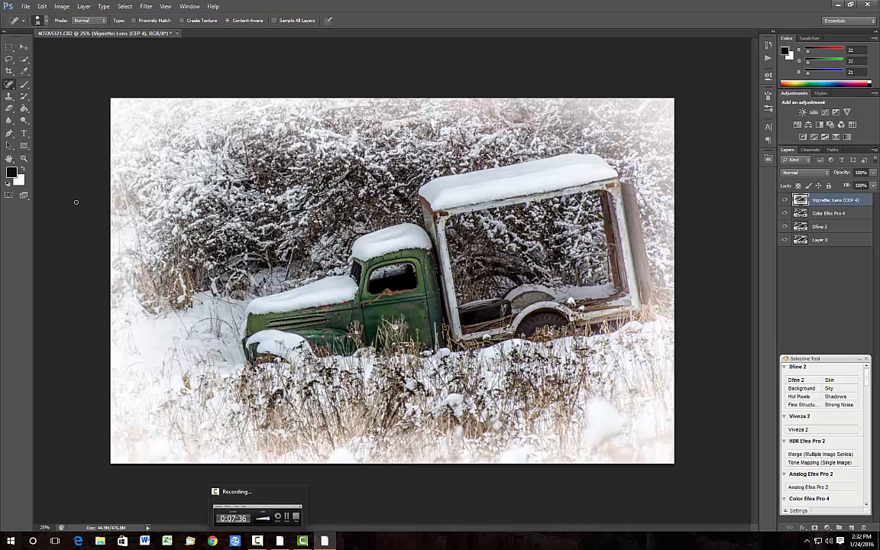
left_click(22, 85)
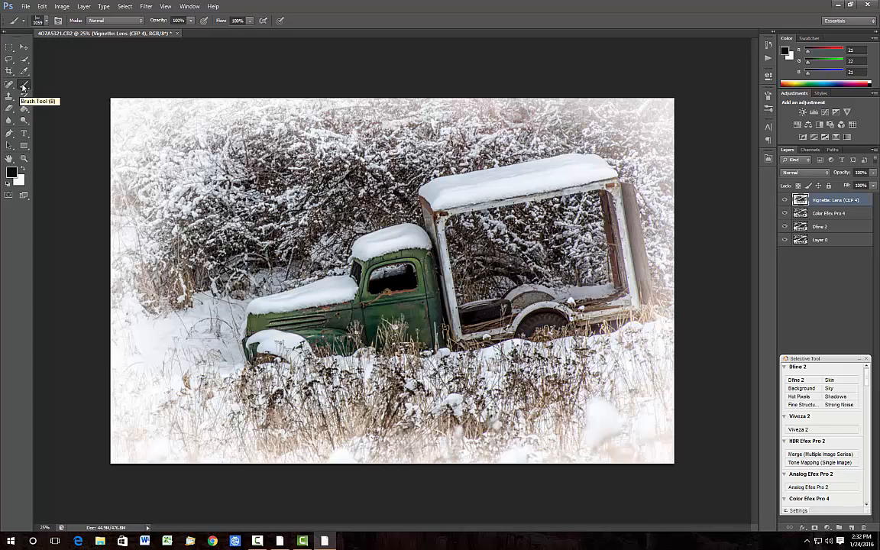
left_click(46, 24)
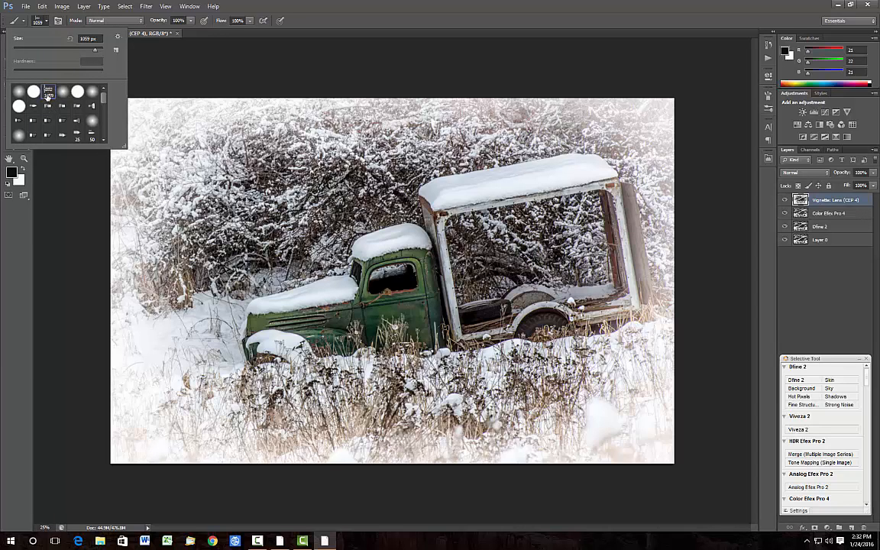
left_click(183, 438)
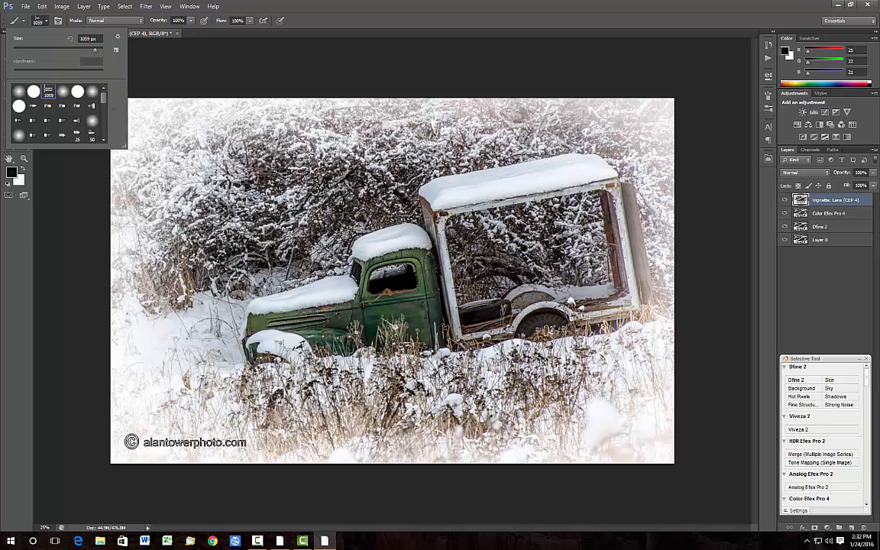
left_click(186, 442)
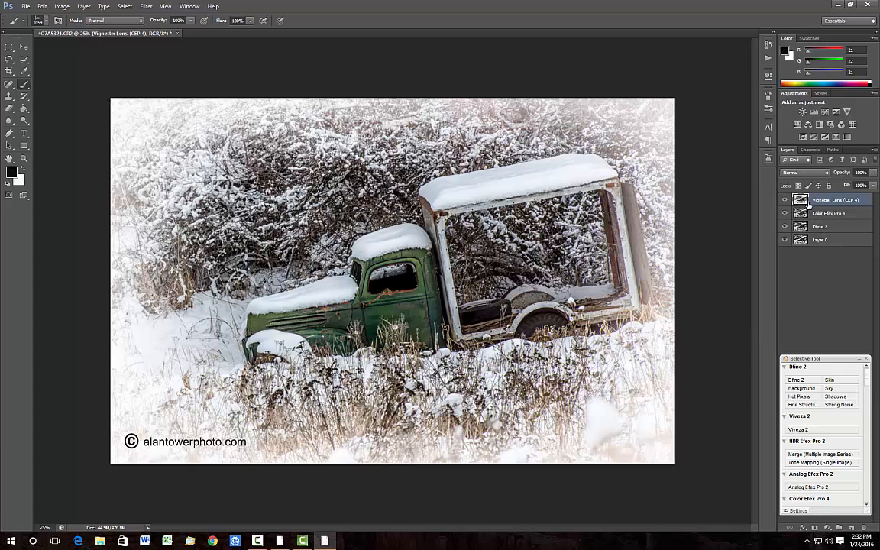
- Compare the finished edit with the original by hiding the three filter layers above Layer 0 and toggling the Vignette: Lens layer's visibility
left_click_drag(785, 227, 784, 202)
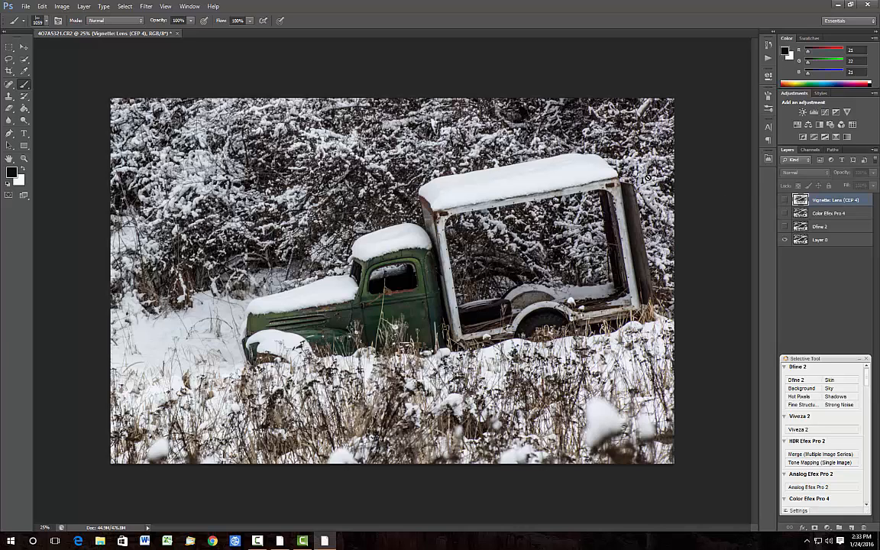
left_click(784, 202)
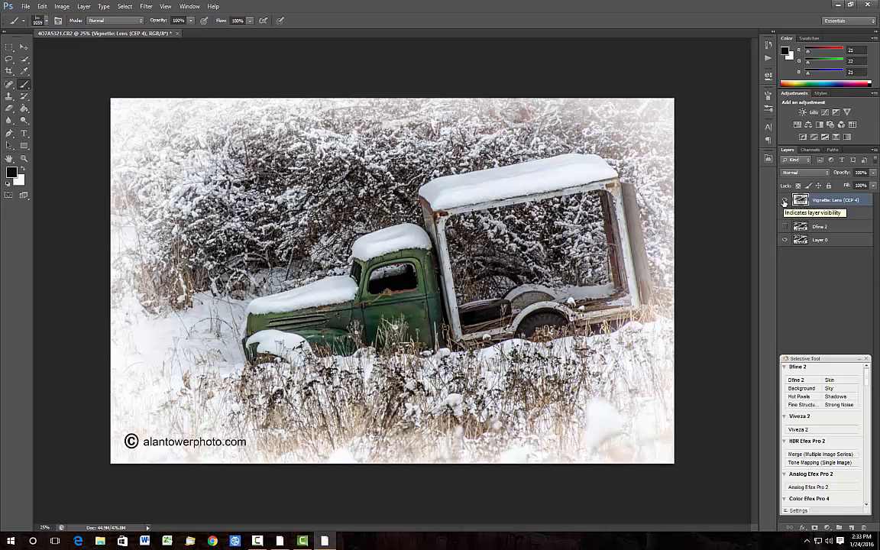
left_click(785, 202)
left_click(784, 201)
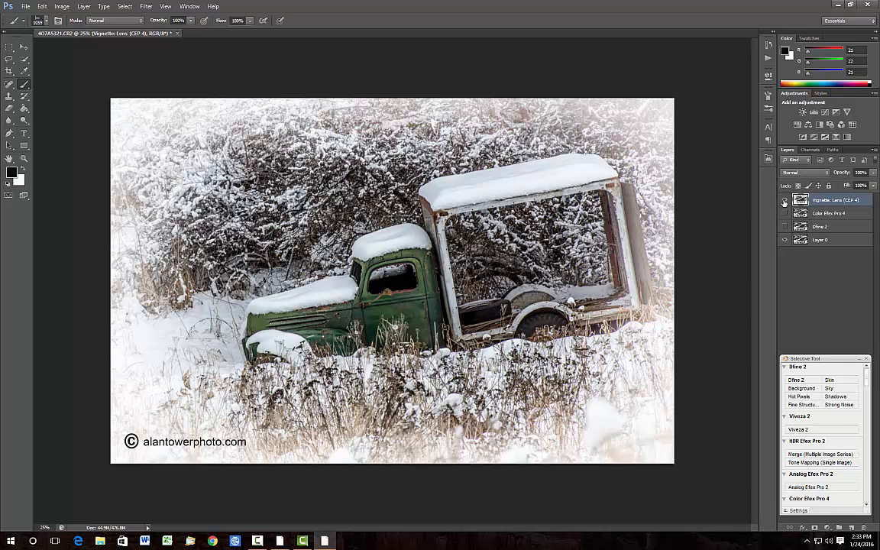